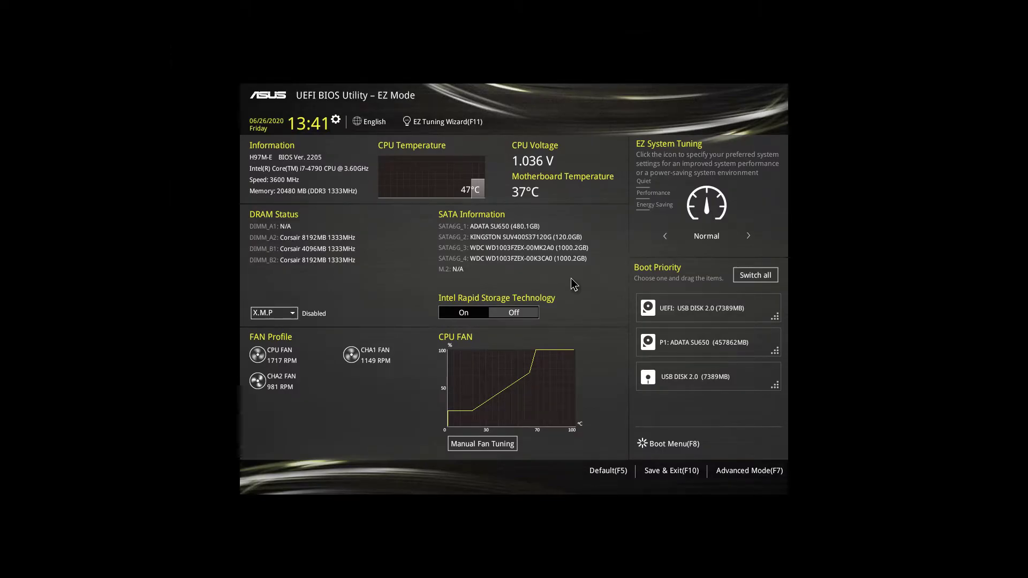
Bring up the boot drive list, then switch the BIOS to Advanced Mode
key("F8")
key("F7")
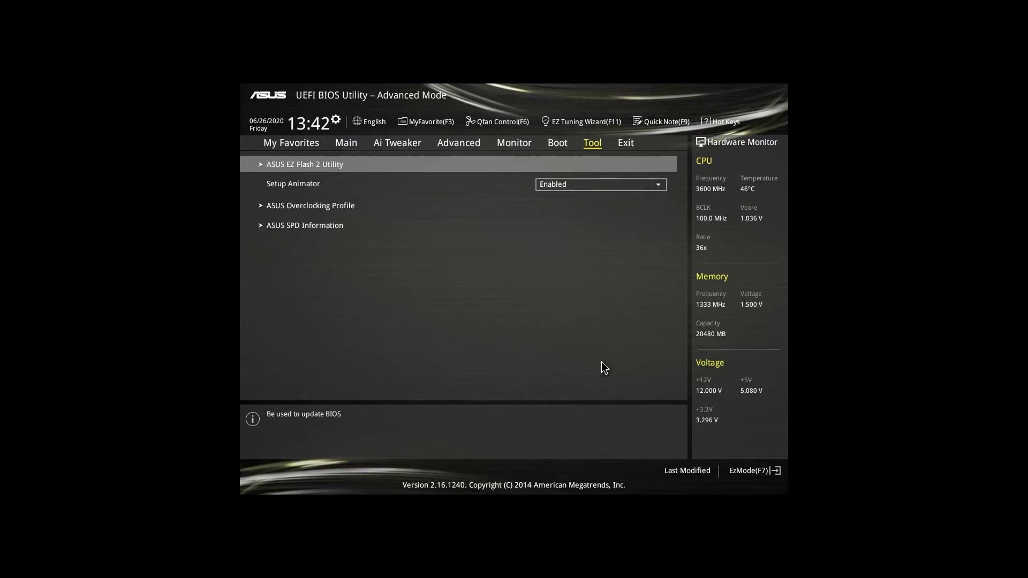
Launch ASUS EZ Flash 2, showing the H97M-E-ASUS-2205.CAP file on fs0
key("Return")
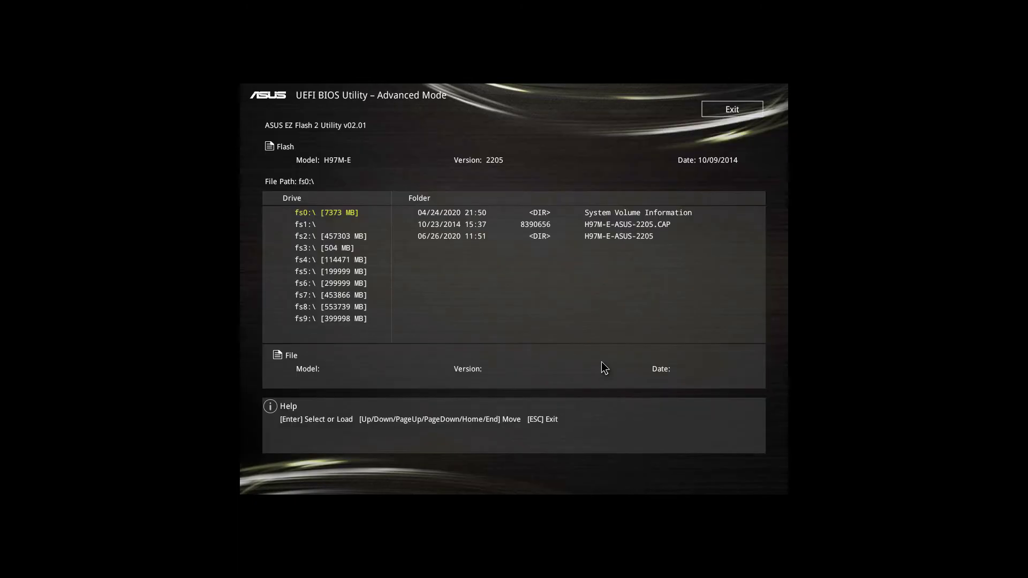